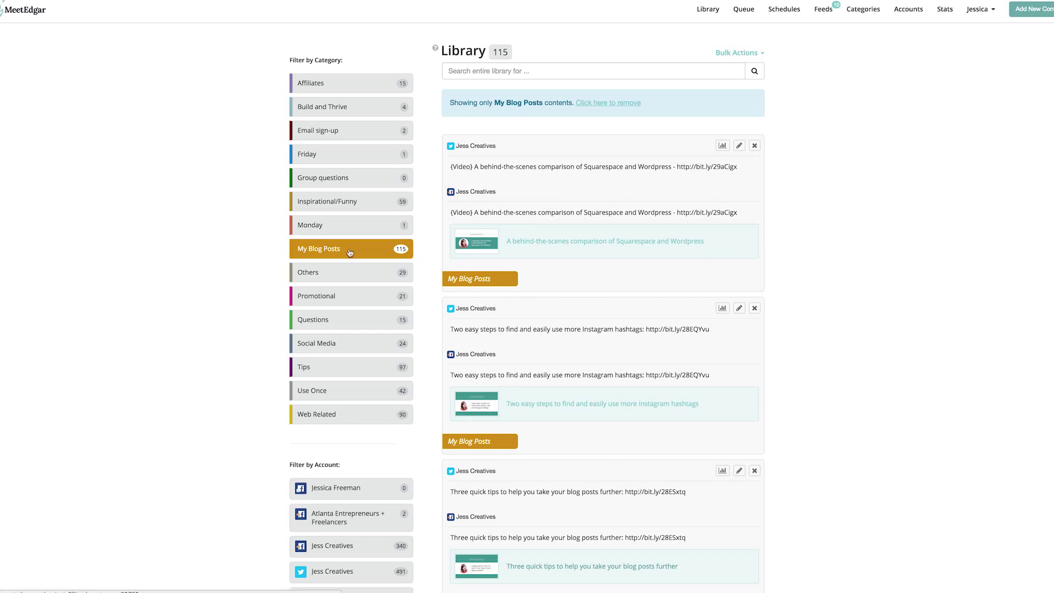
scroll(836, 297, down, 3)
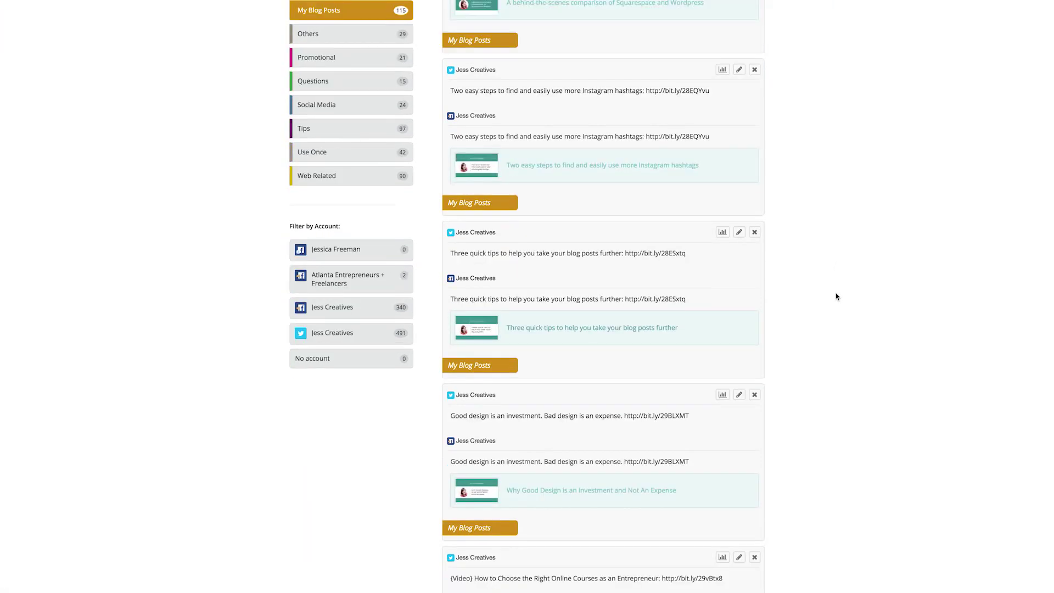
scroll(837, 297, down, 5)
scroll(837, 297, down, 3)
scroll(836, 298, down, 5)
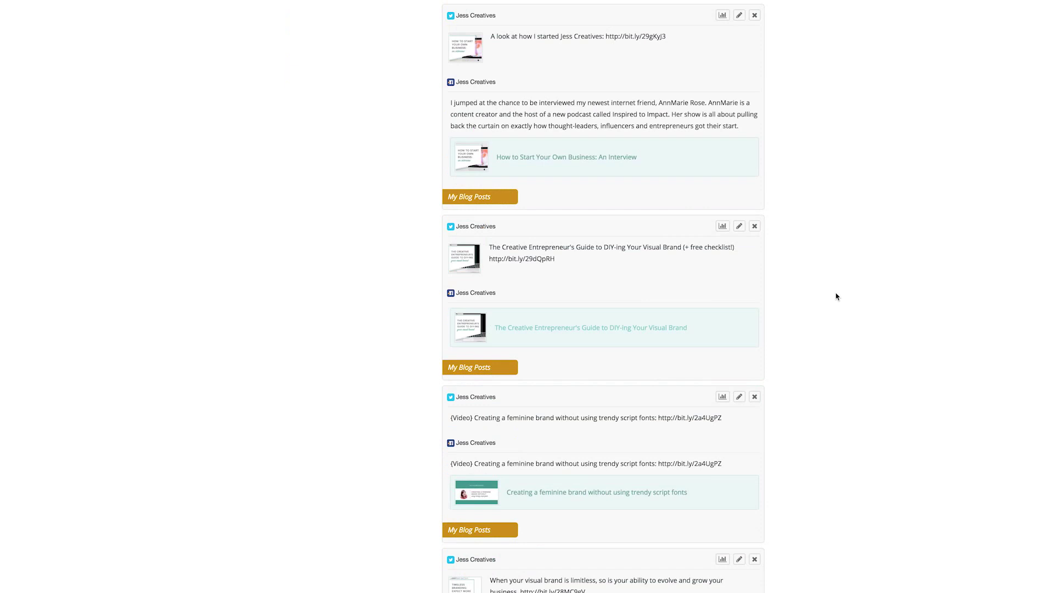
scroll(837, 297, down, 3)
scroll(836, 296, down, 3)
scroll(836, 296, up, 8)
scroll(836, 297, up, 5)
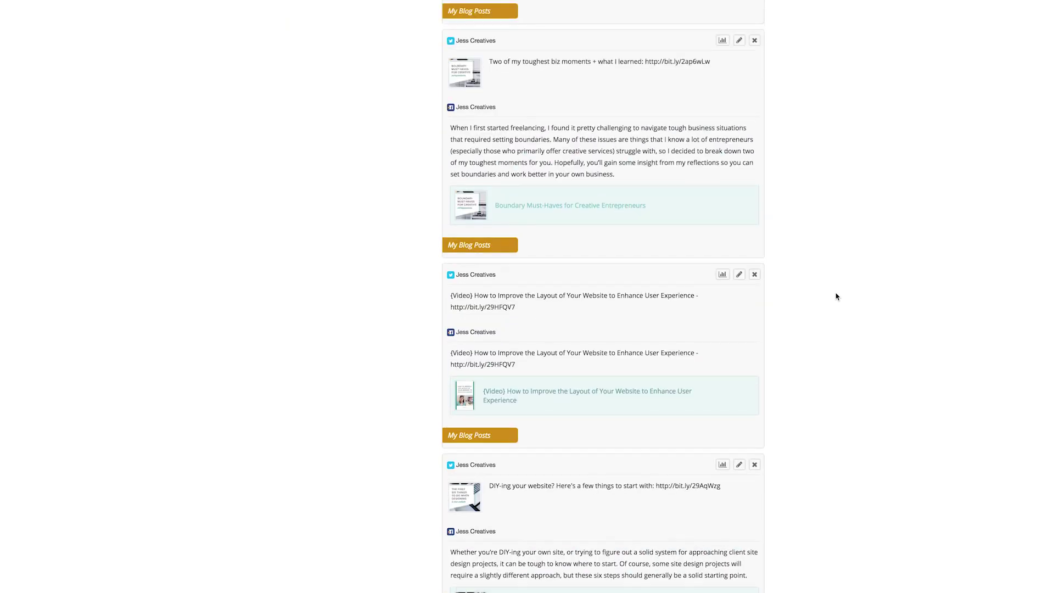
scroll(836, 297, up, 10)
Open the weekly account schedule from the top navigation bar.
click(779, 20)
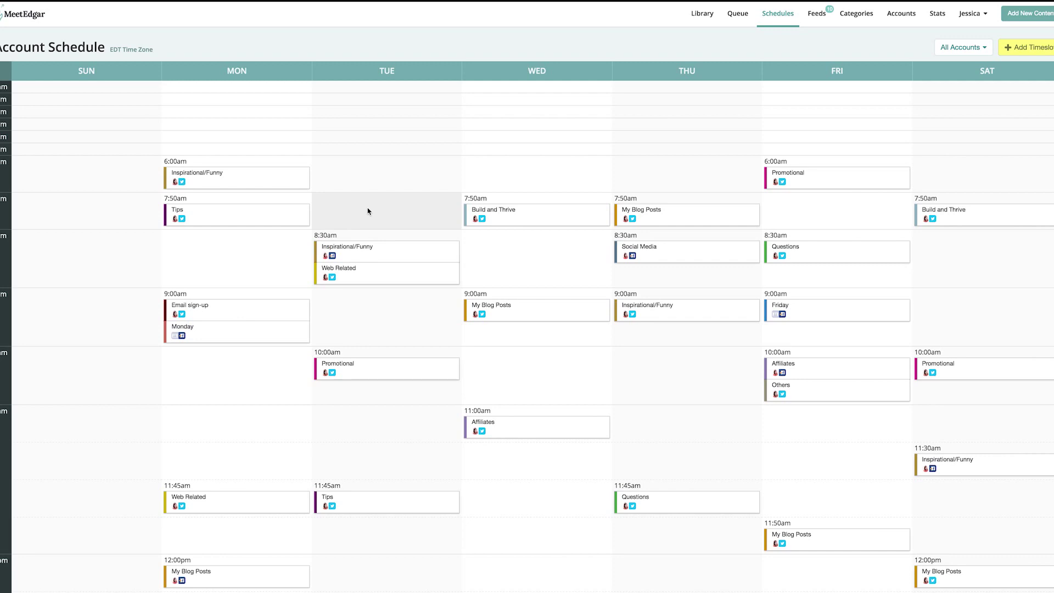
Try dragging Tuesday's 8:30am Inspirational/Funny slot to Wednesday; the schedule stays unchanged.
drag(331, 260, 483, 253)
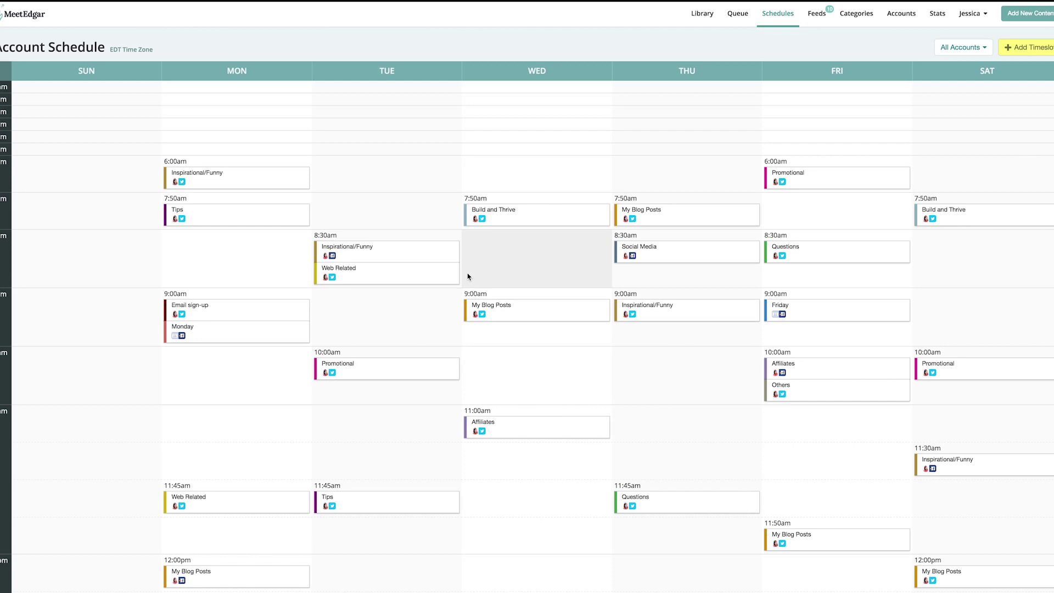
Start a new post for the Twitter account and view the Category list without choosing one.
click(1038, 11)
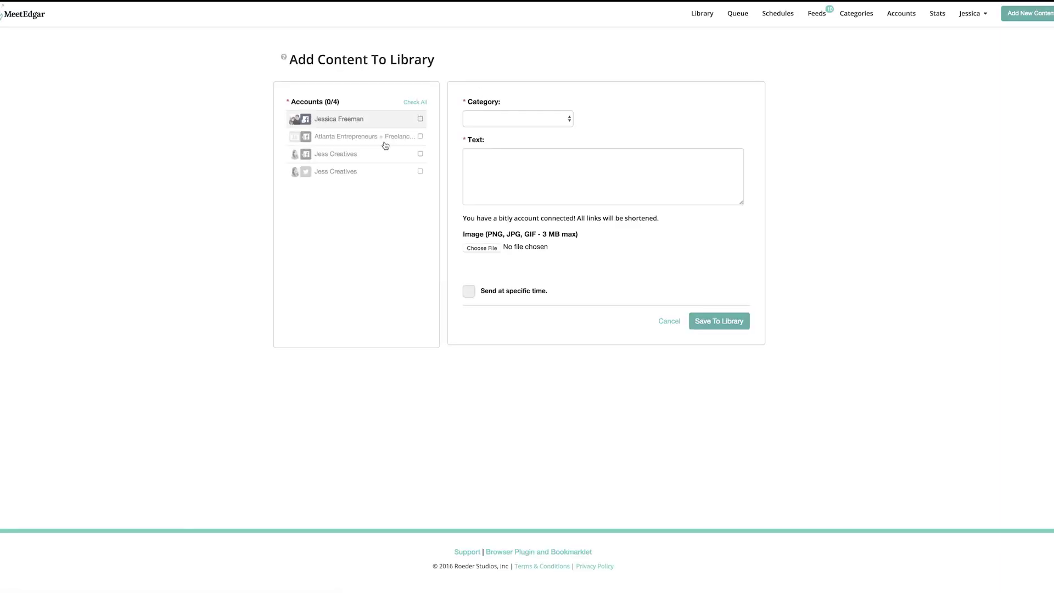
click(374, 174)
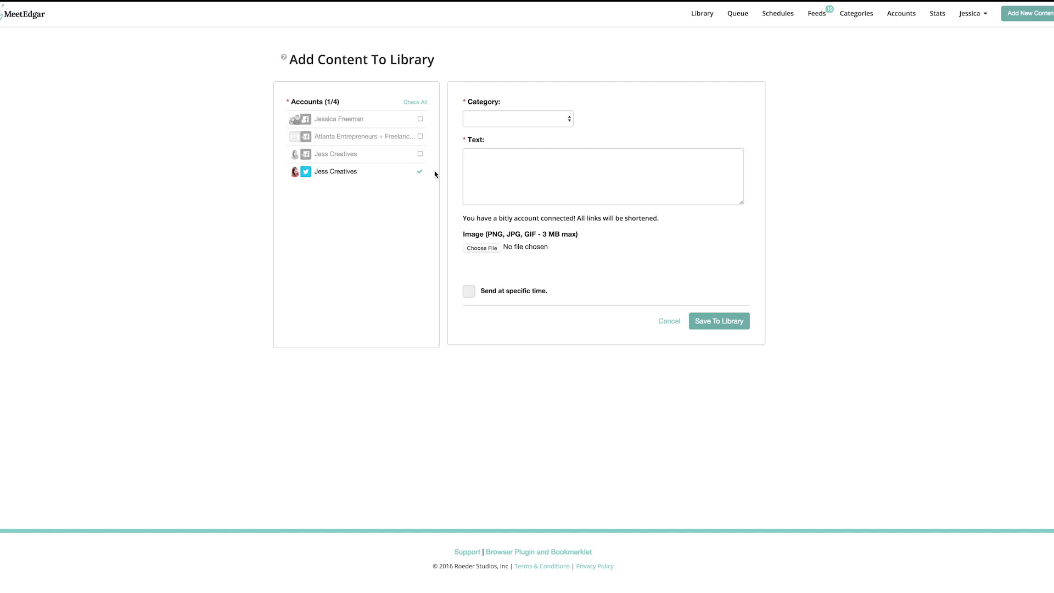
click(522, 120)
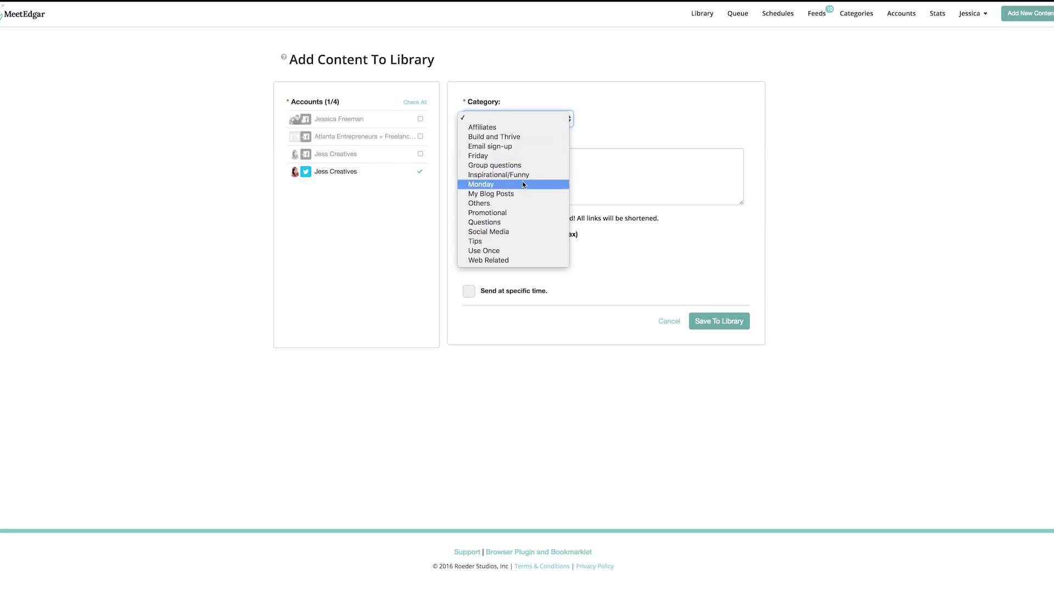
click(613, 125)
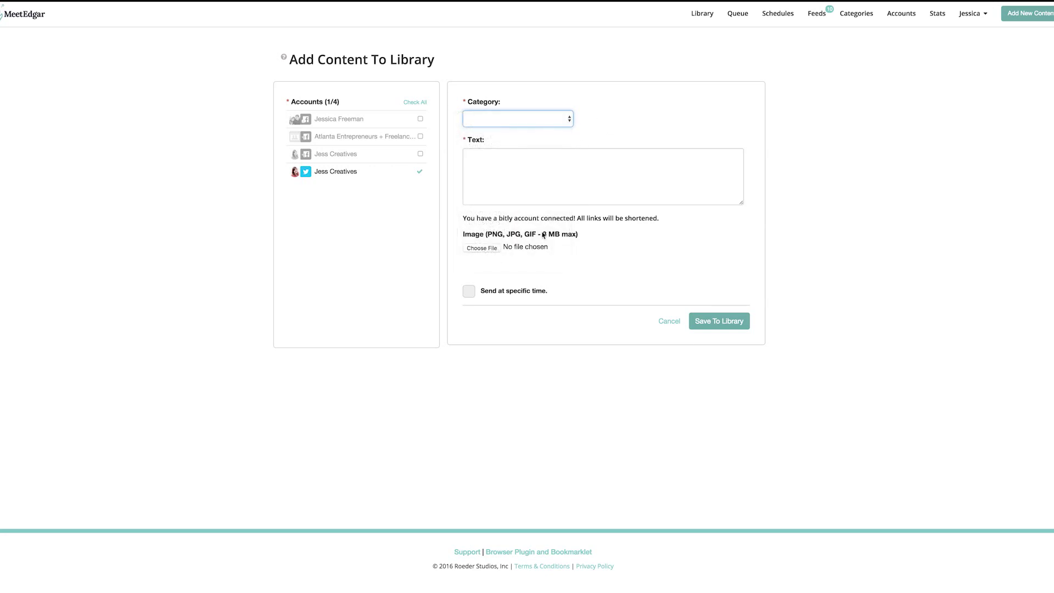